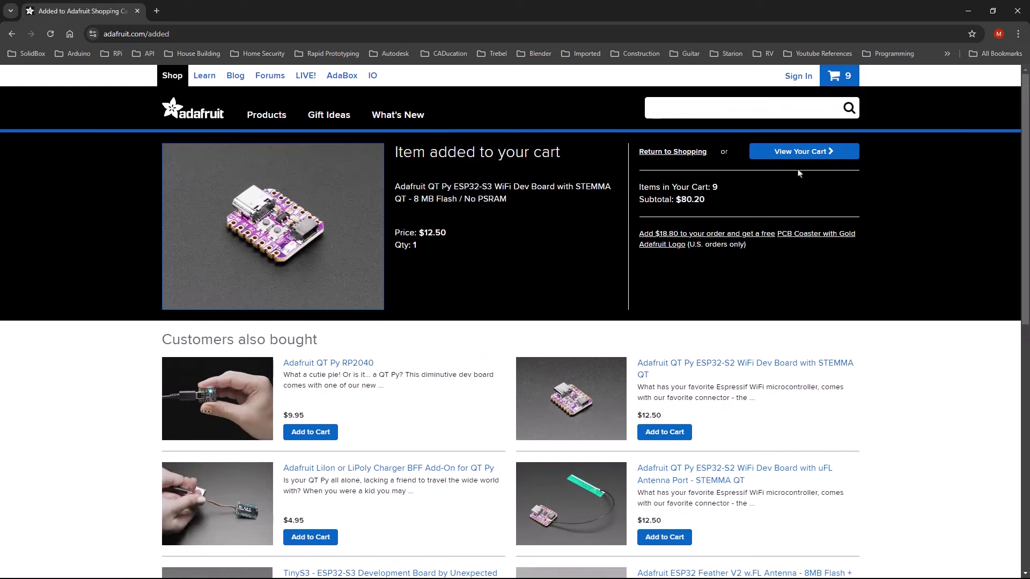
Step: Review the Adafruit cart, then add white Hyper Series PLA filament to the Creality cart
{"action": "left_click", "coordinate": [807, 153]}
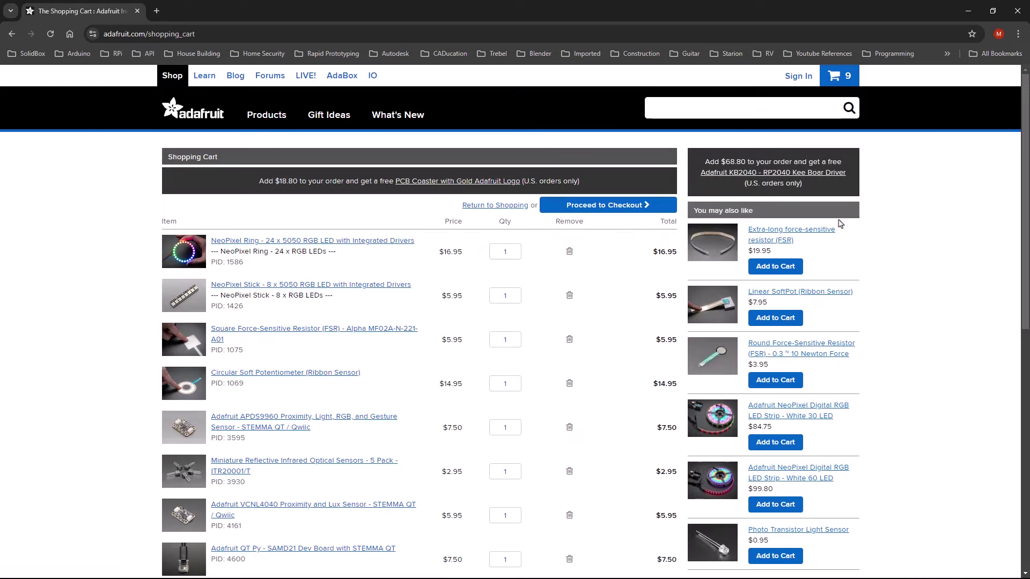
{"action": "scroll", "coordinate": [929, 247], "scroll_direction": "down", "scroll_amount": 2}
{"action": "scroll", "coordinate": [929, 246], "scroll_direction": "down", "scroll_amount": 1}
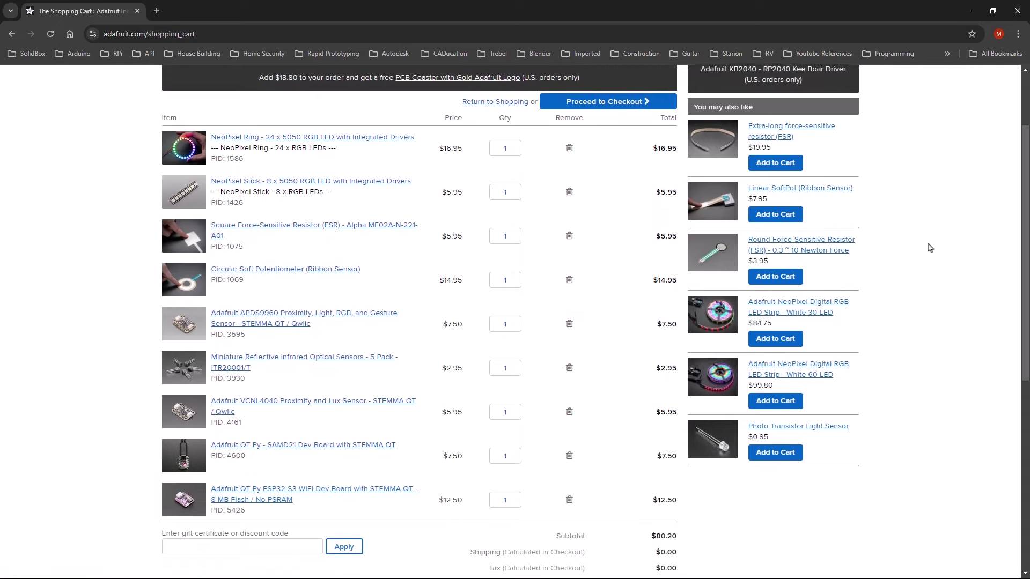
{"action": "scroll", "coordinate": [929, 248], "scroll_direction": "up", "scroll_amount": 3}
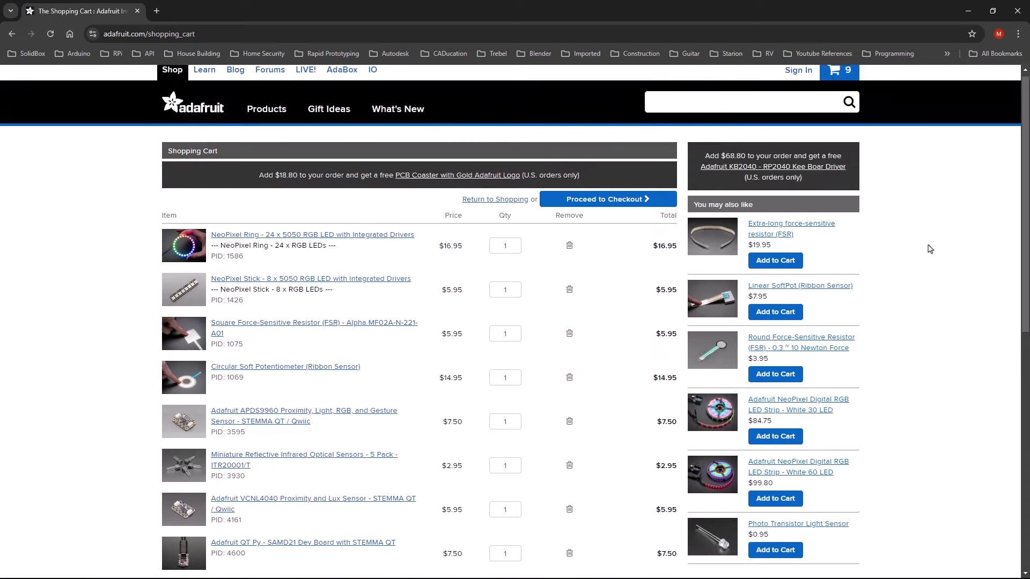
{"action": "scroll", "coordinate": [930, 248], "scroll_direction": "up", "scroll_amount": 1}
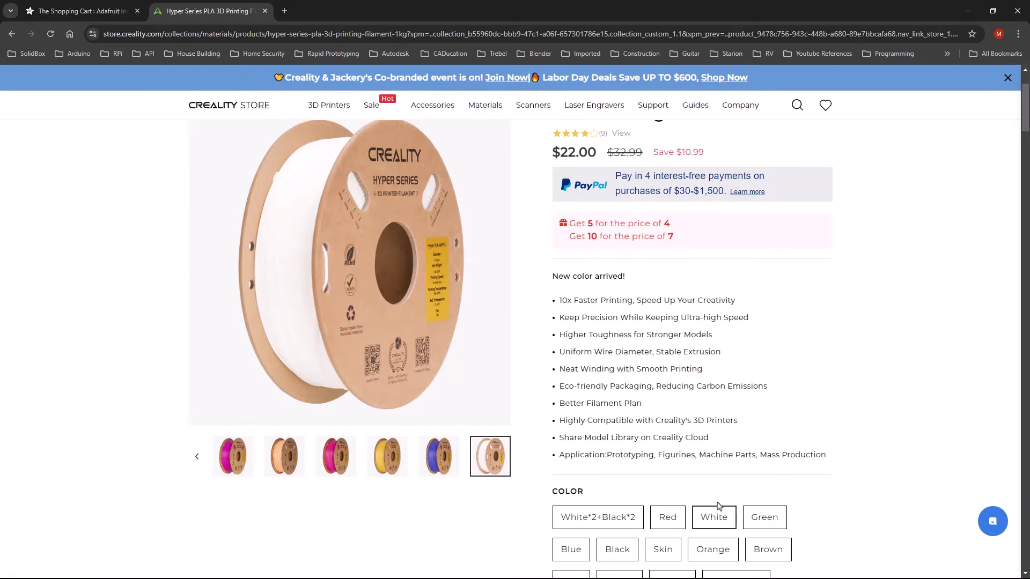
{"action": "scroll", "coordinate": [778, 375], "scroll_direction": "down", "scroll_amount": 2}
{"action": "scroll", "coordinate": [778, 375], "scroll_direction": "down", "scroll_amount": 1}
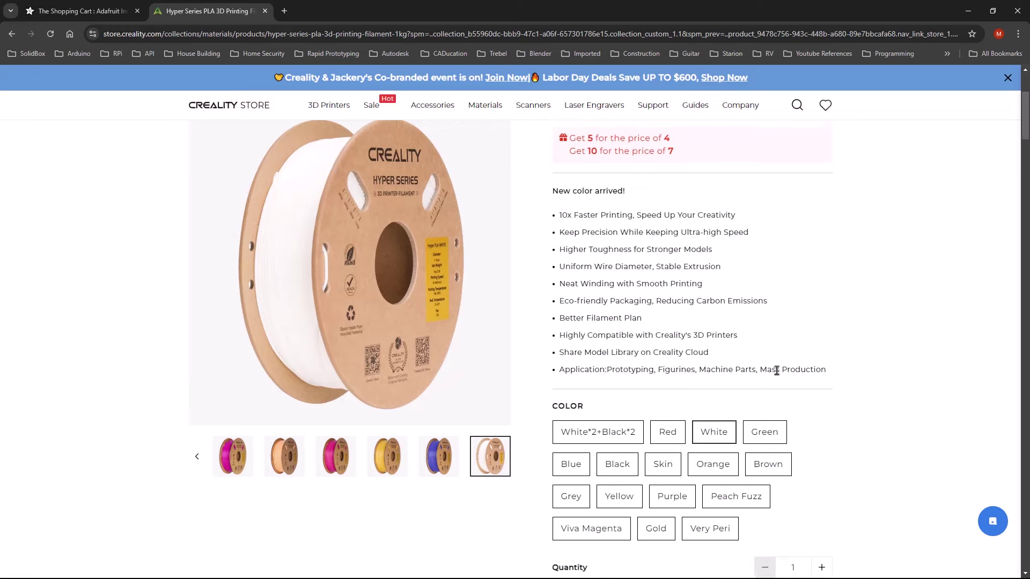
{"action": "scroll", "coordinate": [778, 375], "scroll_direction": "down", "scroll_amount": 1}
{"action": "scroll", "coordinate": [778, 376], "scroll_direction": "down", "scroll_amount": 1}
{"action": "scroll", "coordinate": [756, 378], "scroll_direction": "down", "scroll_amount": 1}
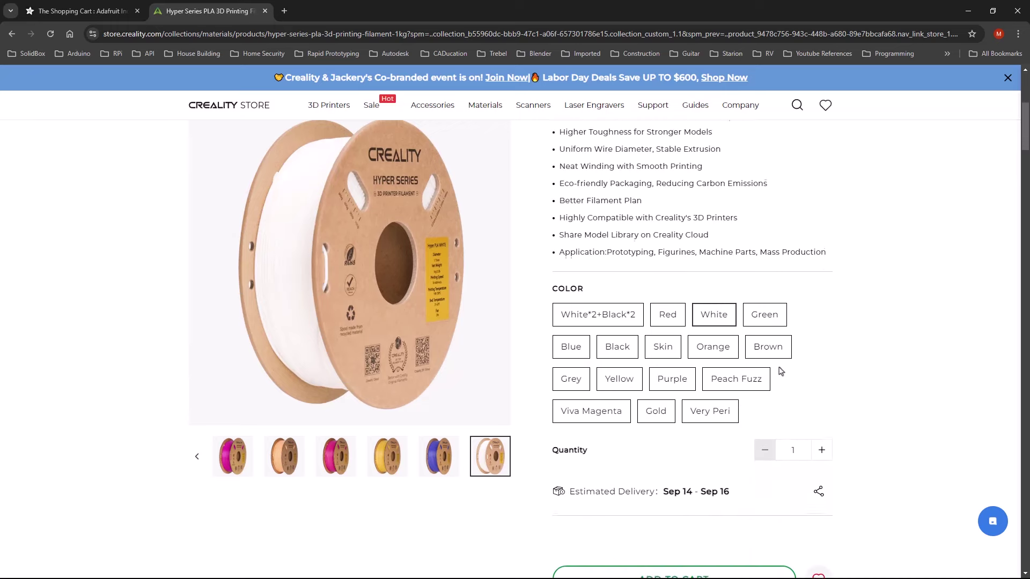
{"action": "scroll", "coordinate": [757, 379], "scroll_direction": "down", "scroll_amount": 1}
{"action": "scroll", "coordinate": [740, 443], "scroll_direction": "down", "scroll_amount": 1}
{"action": "scroll", "coordinate": [730, 473], "scroll_direction": "down", "scroll_amount": 1}
{"action": "left_click", "coordinate": [692, 486]}
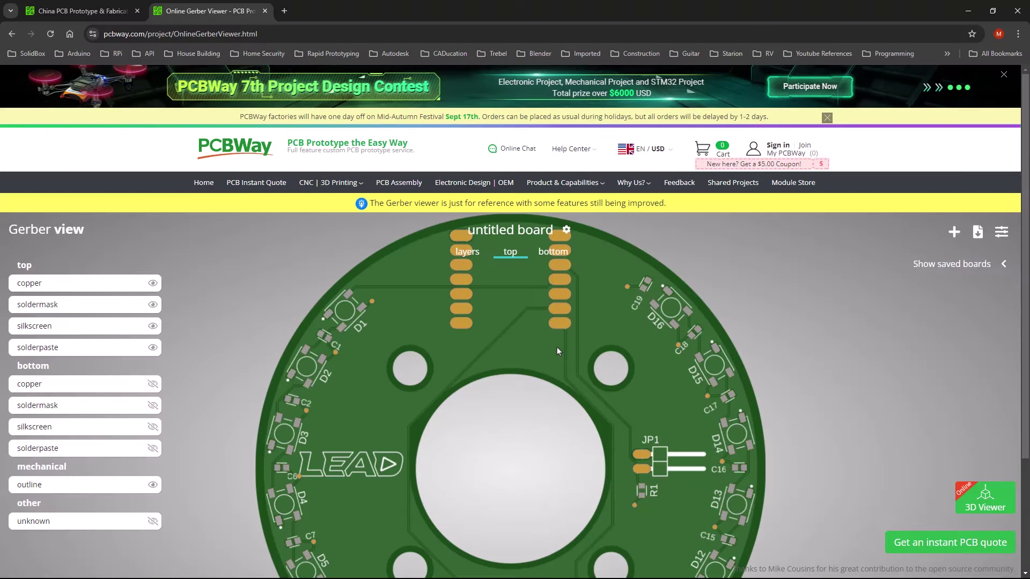
{"action": "scroll", "coordinate": [557, 347], "scroll_direction": "down", "scroll_amount": 3}
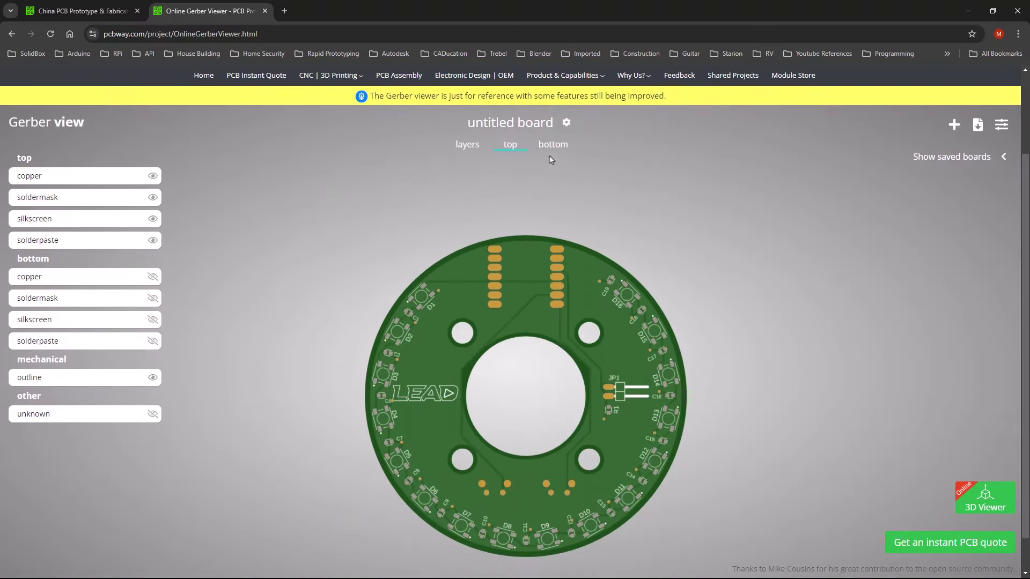
Step: View the board's bottom, top and all layers in the Gerber viewer, then return to PCBWay home
{"action": "left_click", "coordinate": [545, 146]}
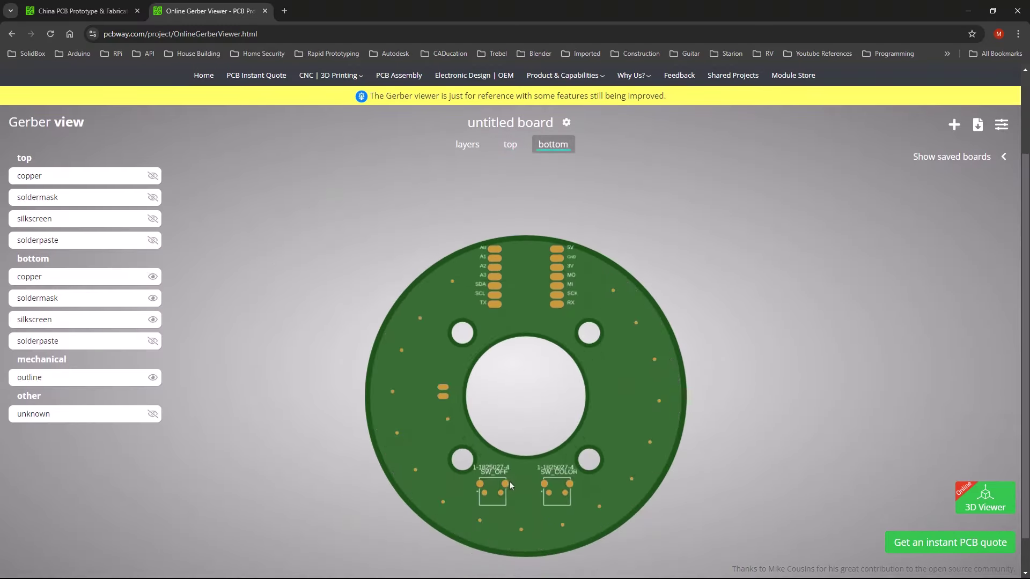
{"action": "left_click", "coordinate": [505, 150]}
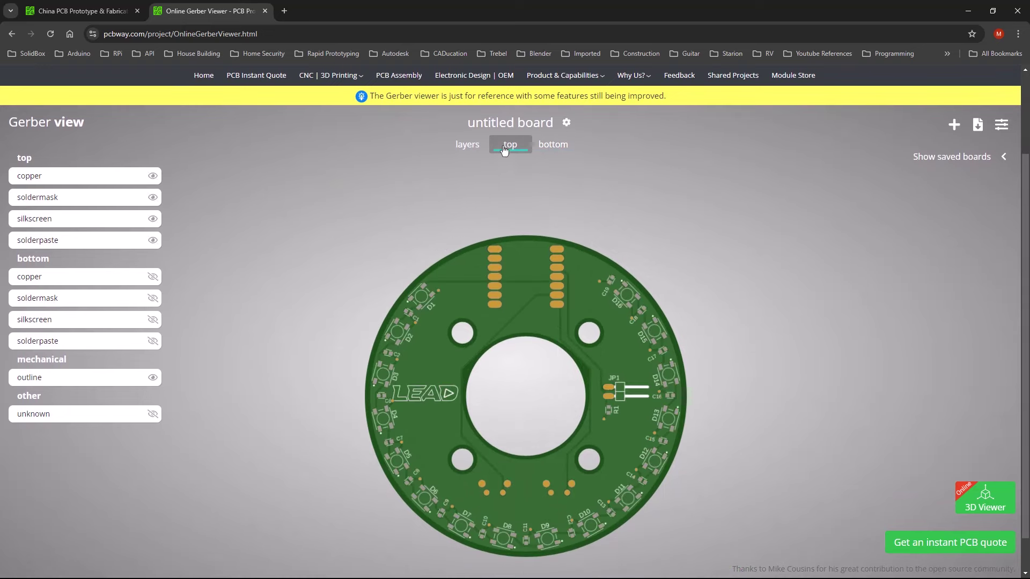
{"action": "left_click", "coordinate": [465, 150]}
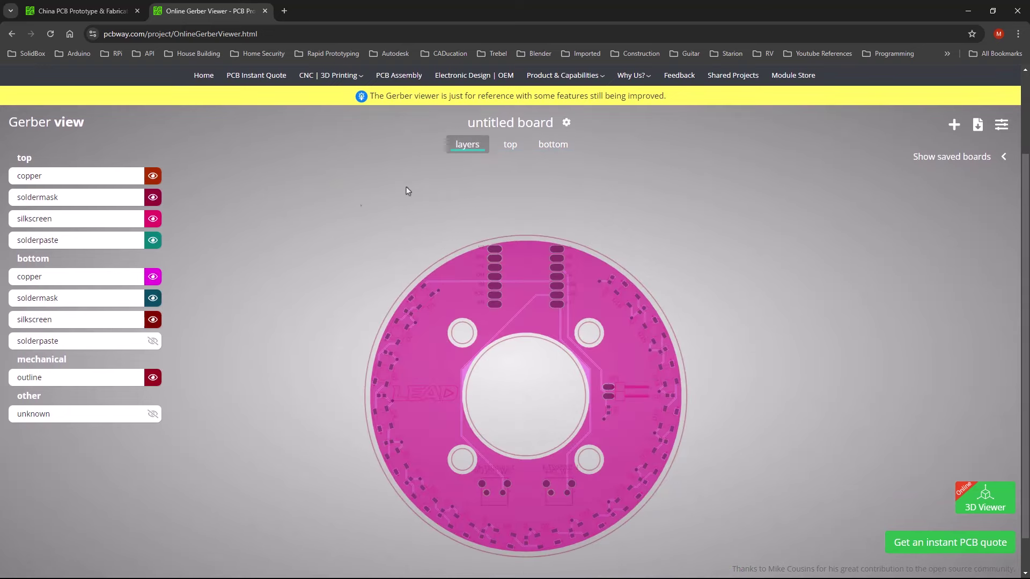
{"action": "key", "text": "ctrl+shift+Tab"}
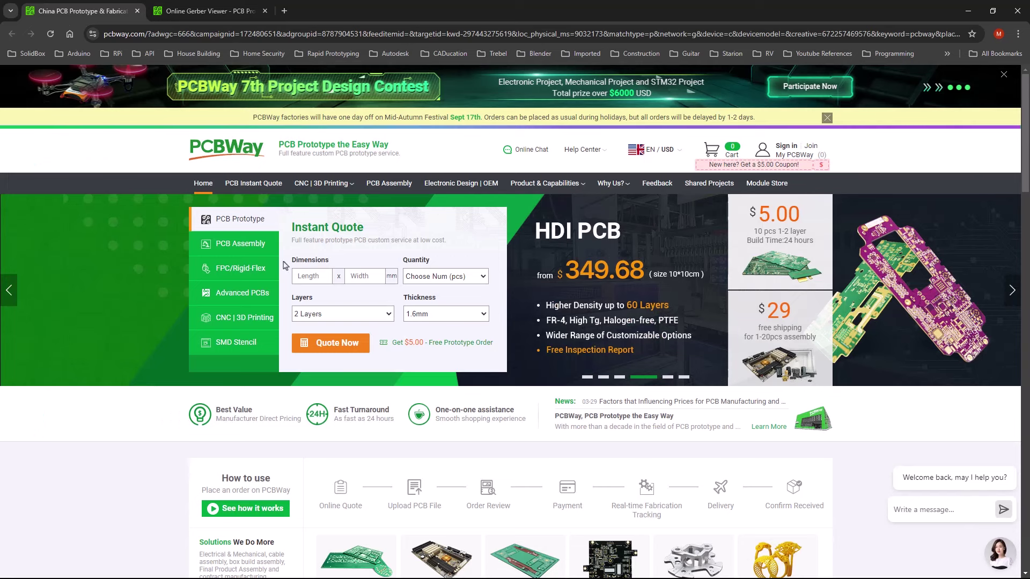
Step: Browse PCB Assembly, FPC/Rigid-Flex, Advanced PCBs and CNC | 3D Printing quote forms
{"action": "left_click", "coordinate": [234, 244]}
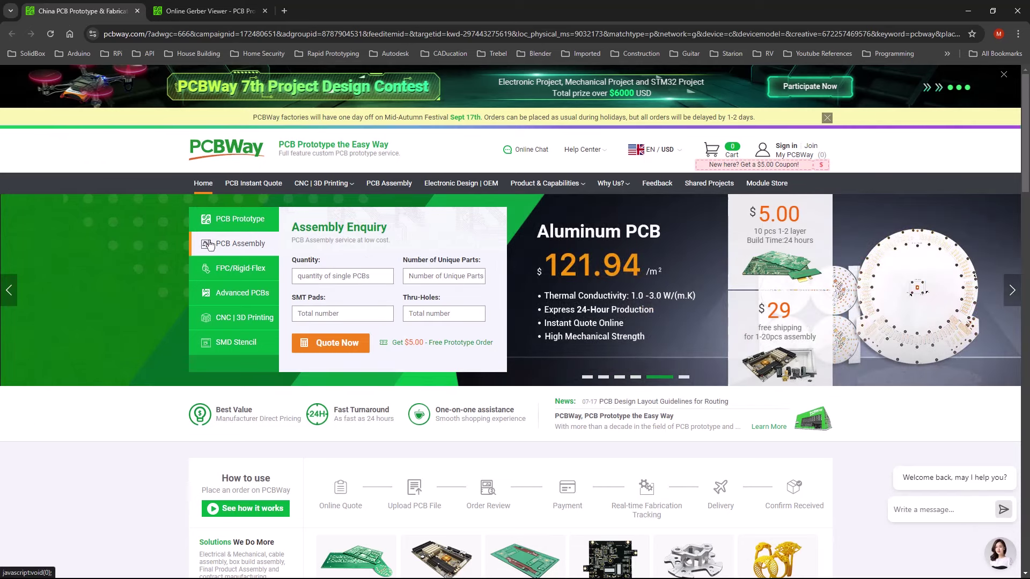
{"action": "left_click", "coordinate": [205, 269]}
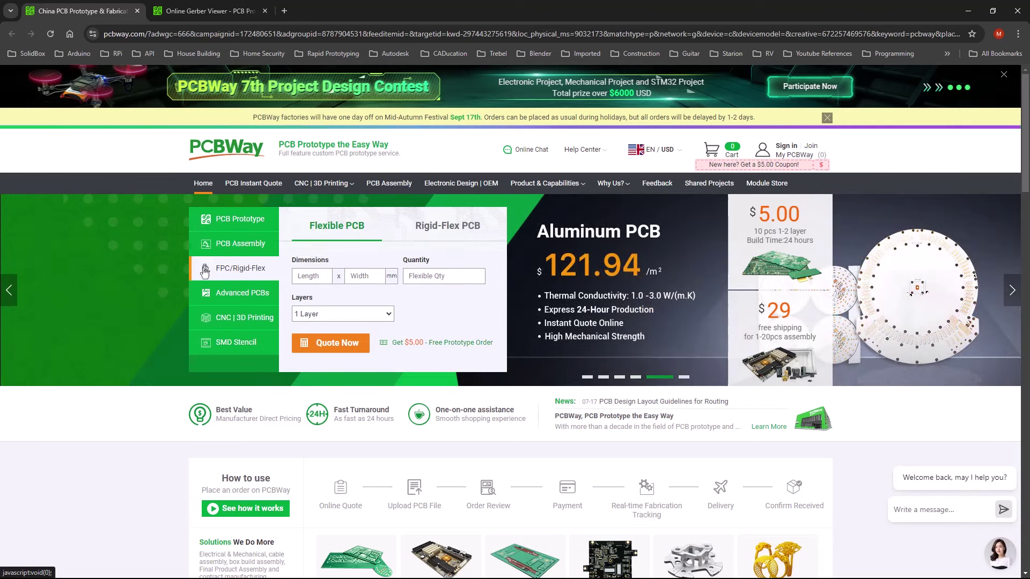
{"action": "left_click", "coordinate": [205, 294]}
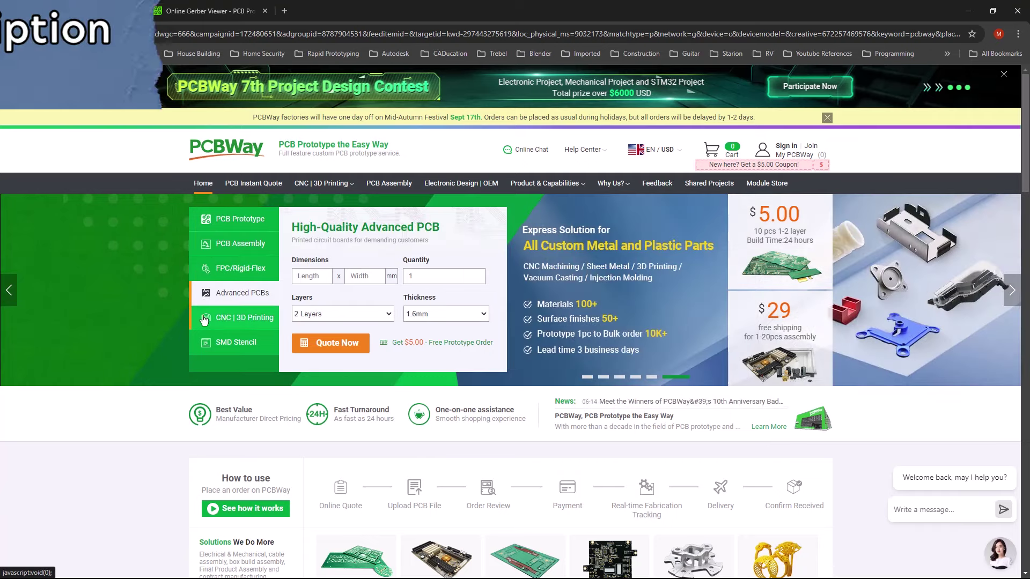
{"action": "left_click", "coordinate": [206, 319]}
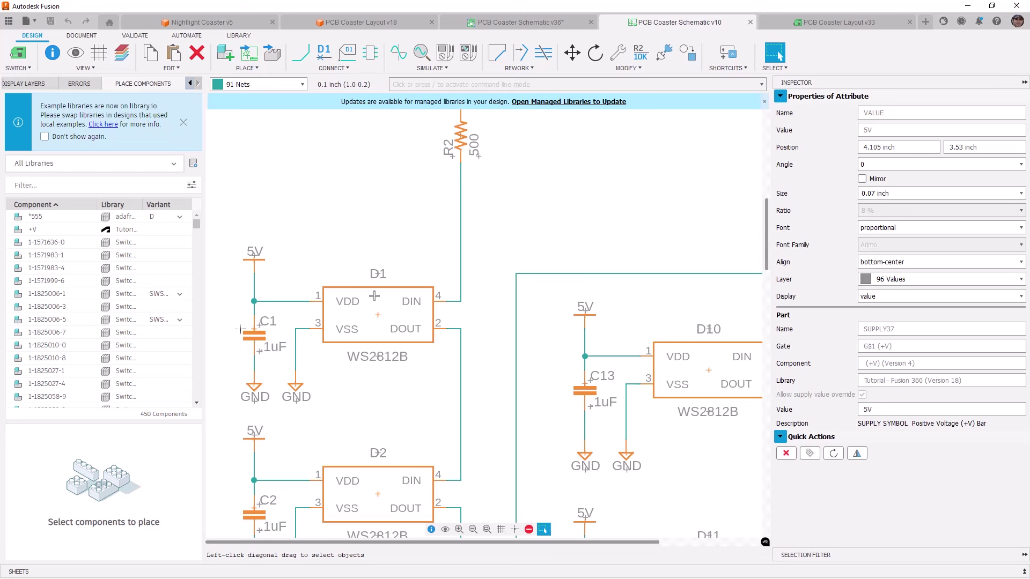
{"action": "scroll", "coordinate": [374, 296], "scroll_direction": "down", "scroll_amount": 2}
{"action": "scroll", "coordinate": [378, 306], "scroll_direction": "down", "scroll_amount": 2}
{"action": "scroll", "coordinate": [431, 355], "scroll_direction": "down", "scroll_amount": 1}
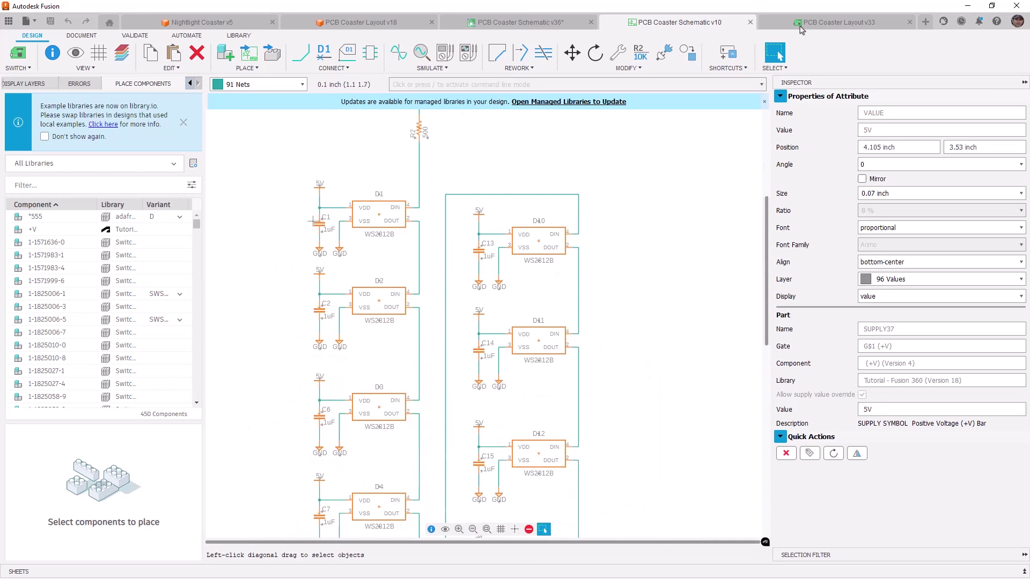
Step: Switch from the LED schematic to the PCB Coaster Layout v33 board
{"action": "left_click", "coordinate": [837, 23]}
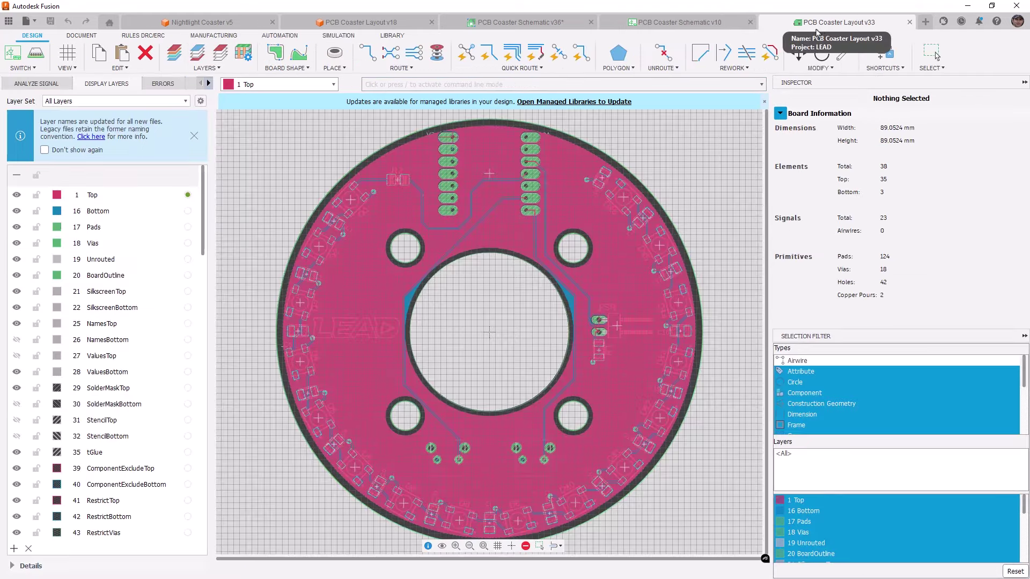
{"action": "scroll", "coordinate": [398, 181], "scroll_direction": "up", "scroll_amount": 6}
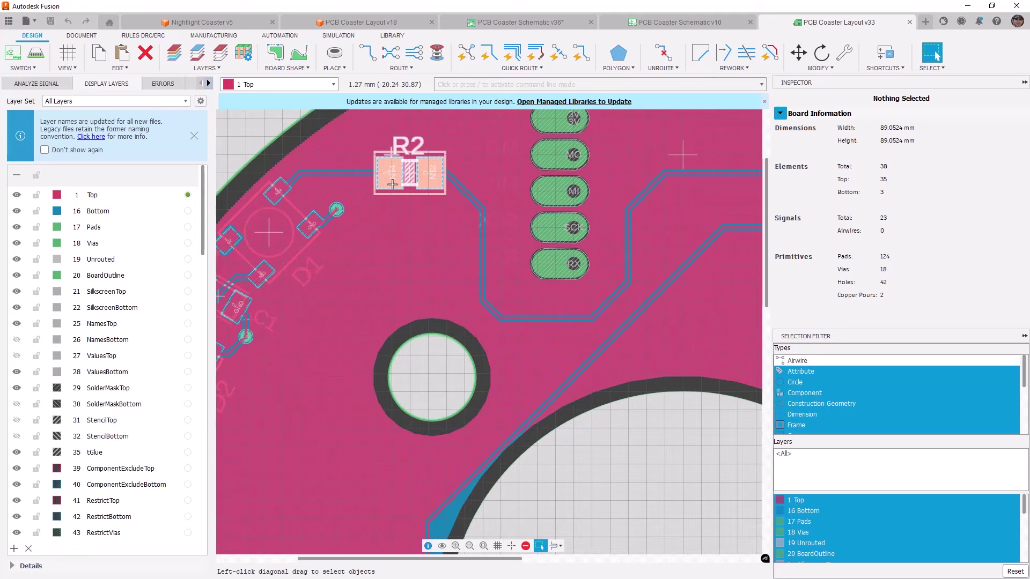
{"action": "scroll", "coordinate": [408, 296], "scroll_direction": "up", "scroll_amount": 2}
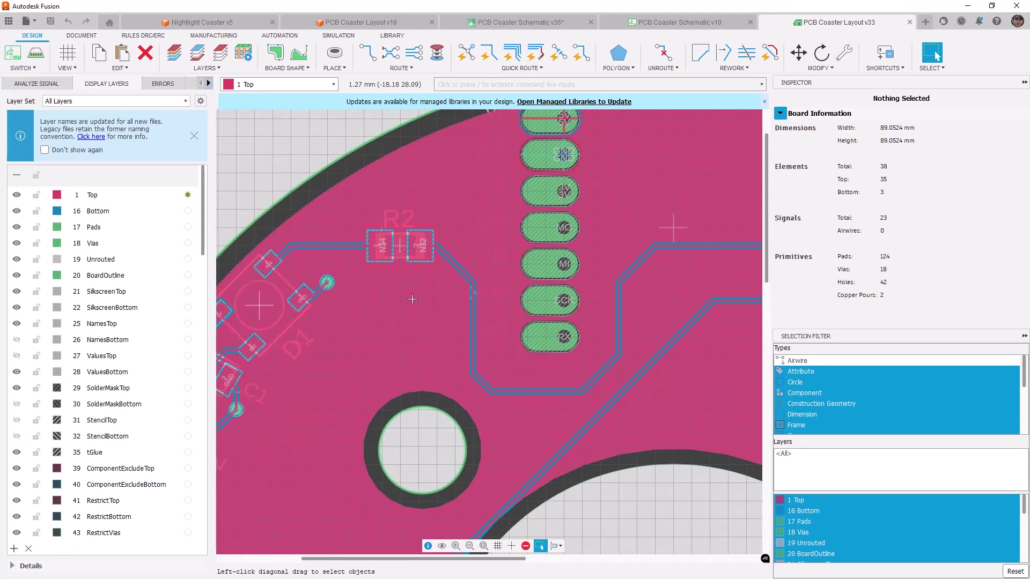
Step: Pan the board layout around resistor R2 and the header pads
{"action": "middle_click_drag", "start_coordinate": [350, 336], "coordinate": [507, 309]}
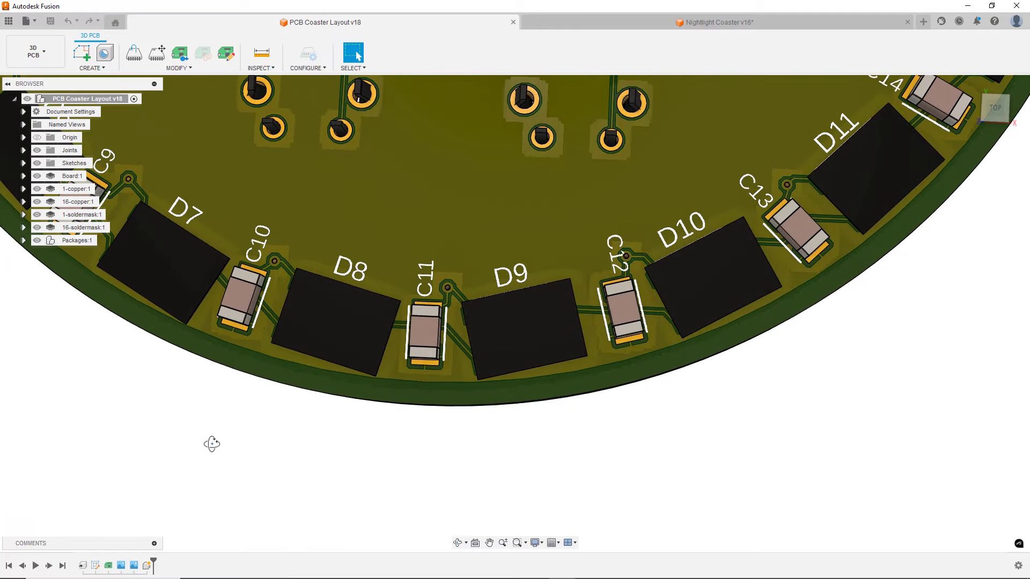
Step: View the 3D board from the top, then select the Coaster Topv5 body in the assembly
{"action": "left_click", "coordinate": [996, 106]}
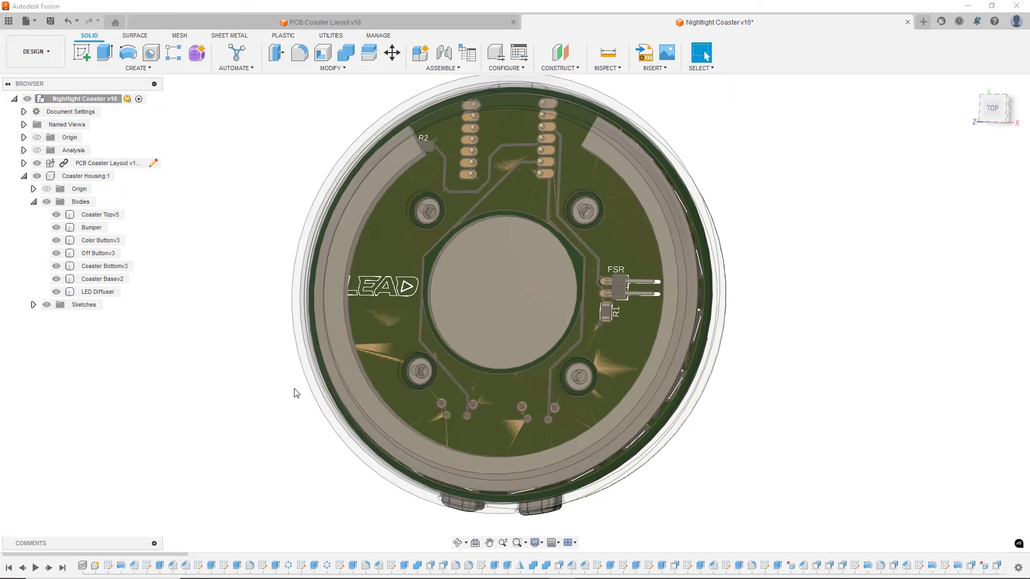
{"action": "left_click", "coordinate": [424, 369]}
{"action": "middle_click_drag", "start_coordinate": [473, 348], "coordinate": [420, 233], "text": "shift"}
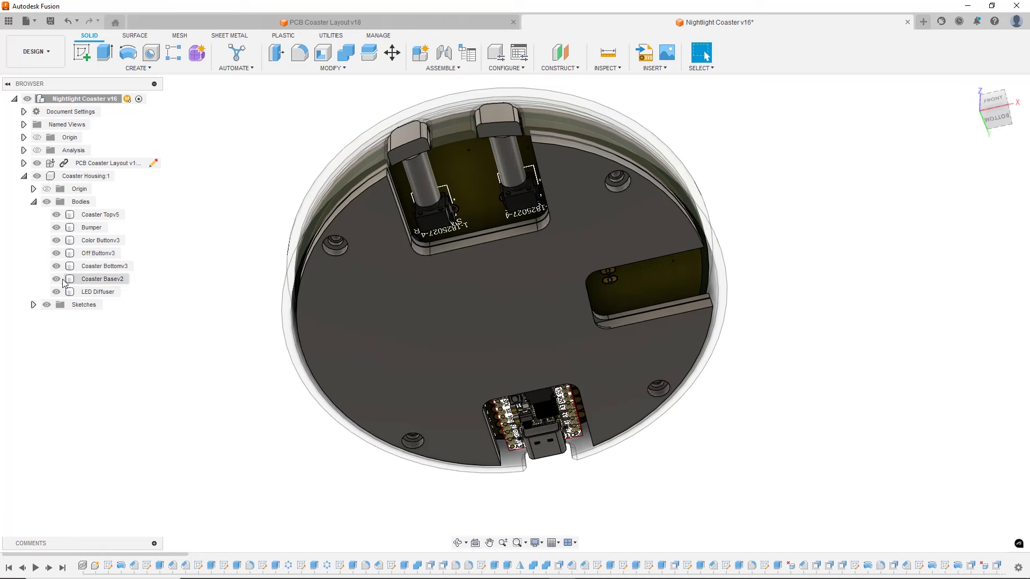
{"action": "left_click", "coordinate": [57, 278]}
{"action": "left_click", "coordinate": [493, 315]}
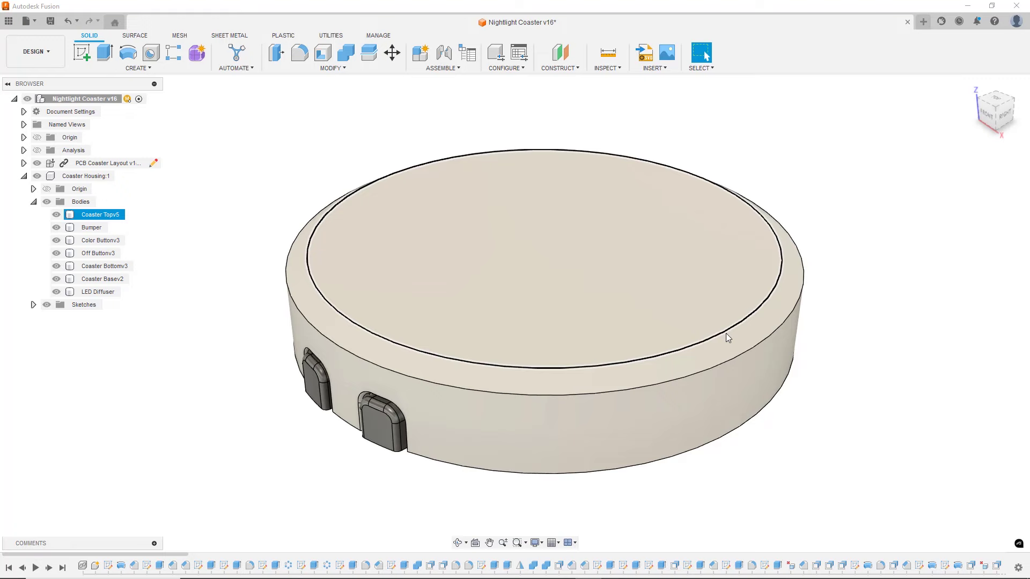
{"action": "middle_click_drag", "start_coordinate": [726, 334], "coordinate": [721, 265], "text": "shift"}
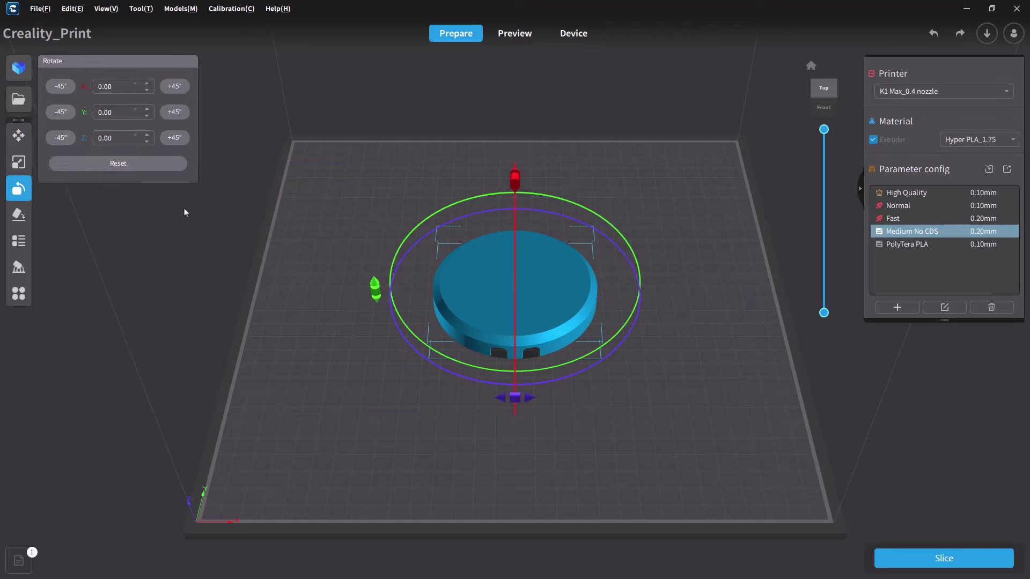
Step: Rotate the coaster housing 180 degrees about X so it sits upside down on the plate
{"action": "left_click", "coordinate": [175, 87]}
{"action": "left_click", "coordinate": [886, 390]}
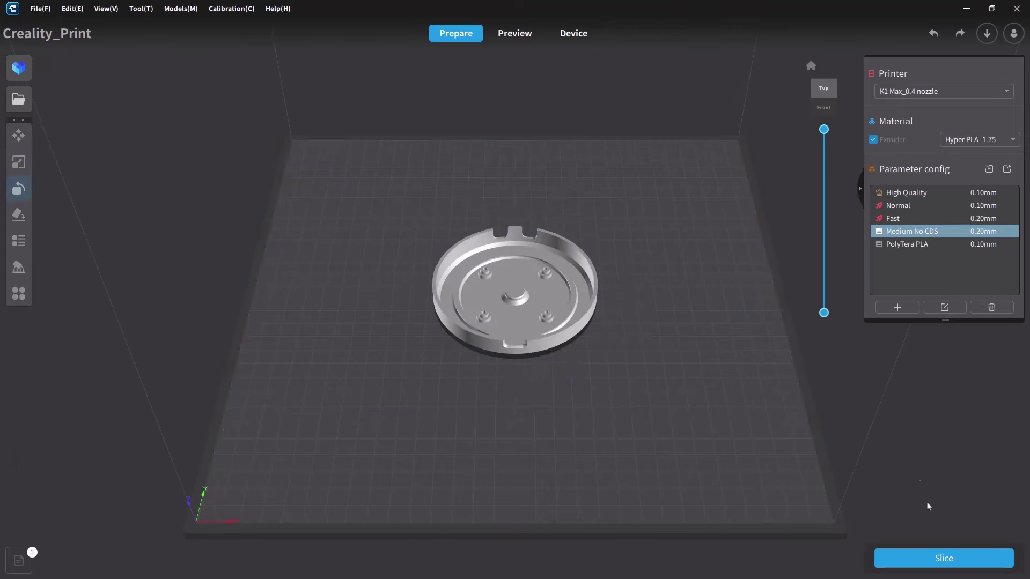